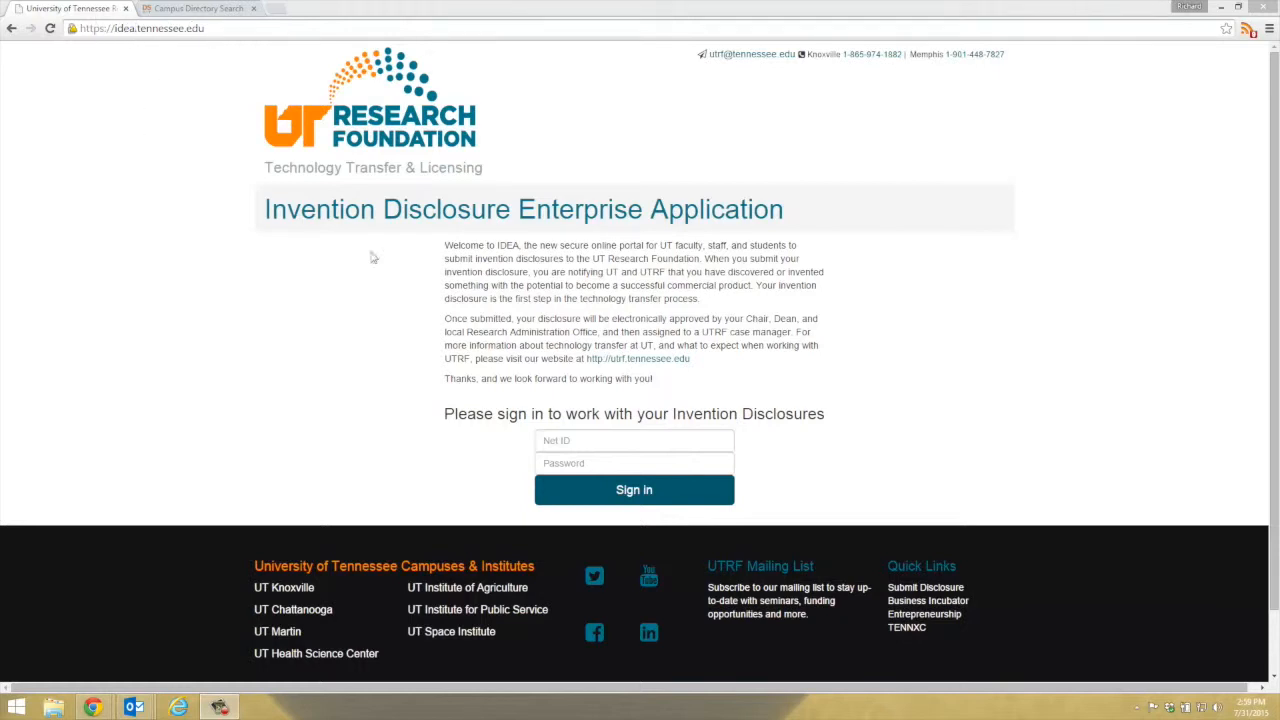
# Sign in to IDEA with your Net ID and account password.
pyautogui.click(575, 438)
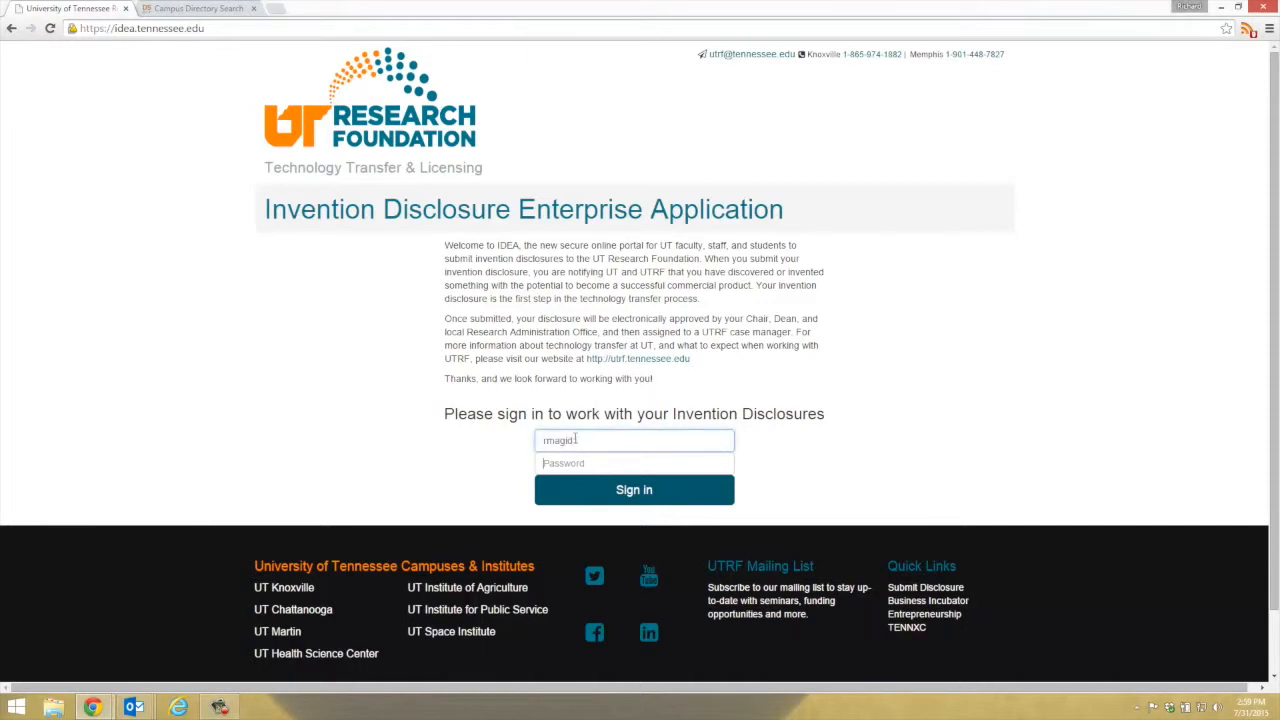
pyautogui.press('Tab')
pyautogui.write('••••••••••')
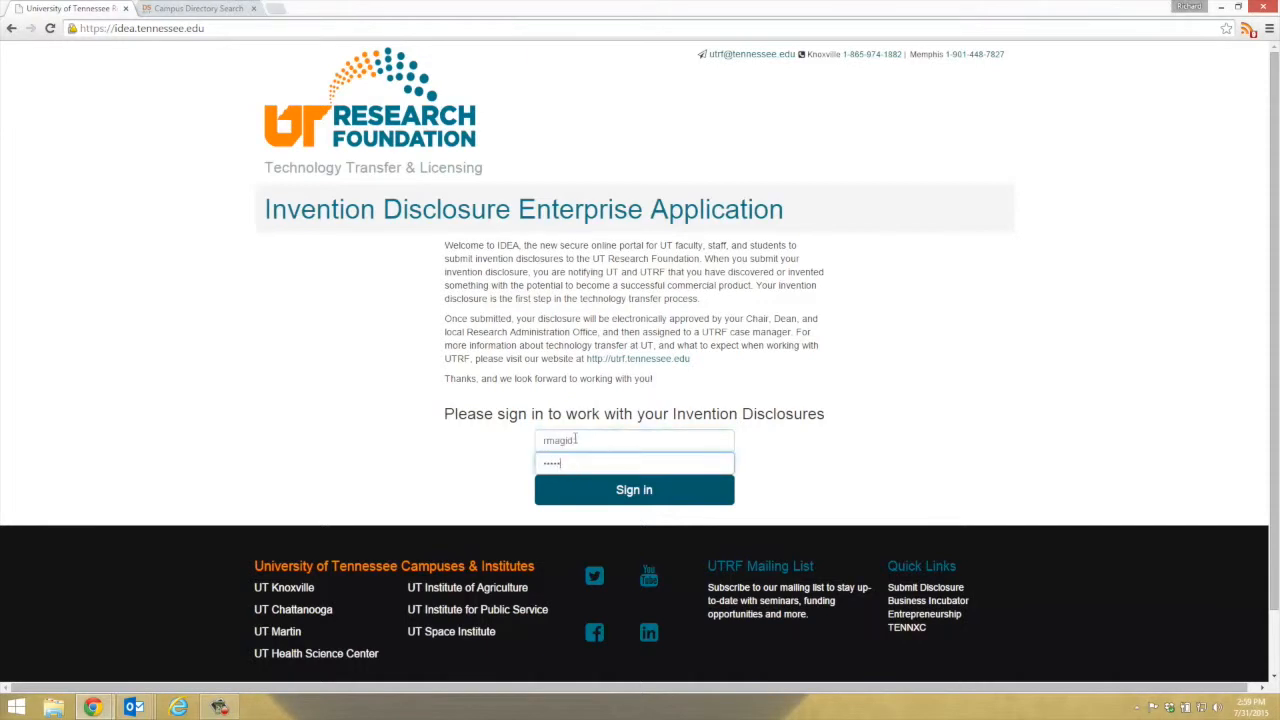
pyautogui.press('Return')
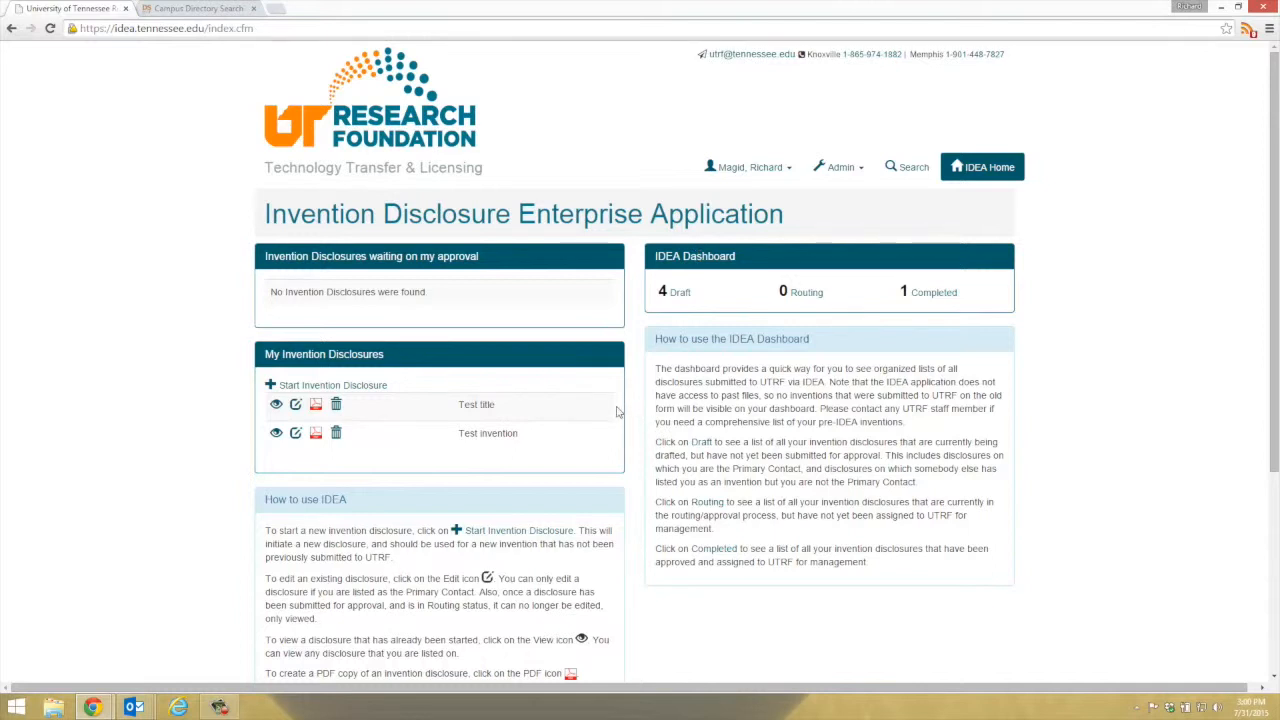
# Review the Draft disclosures list, then start a new blank invention disclosure.
pyautogui.click(677, 296)
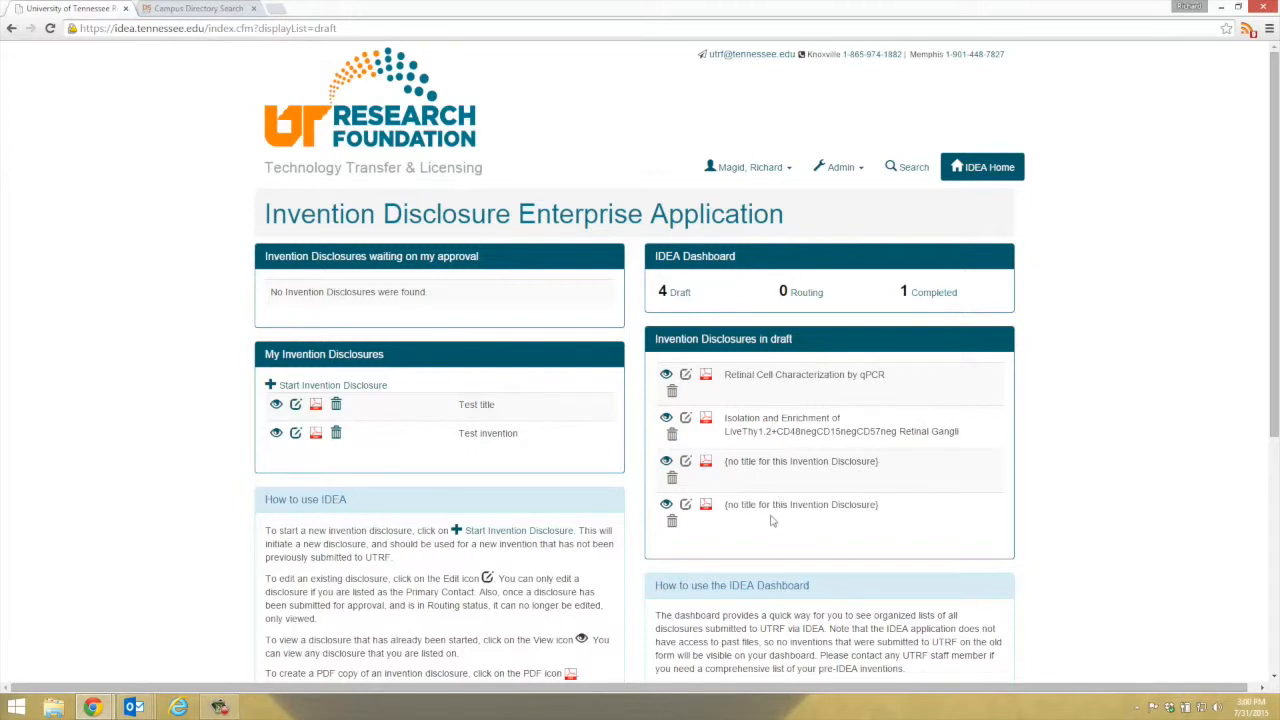
pyautogui.click(355, 386)
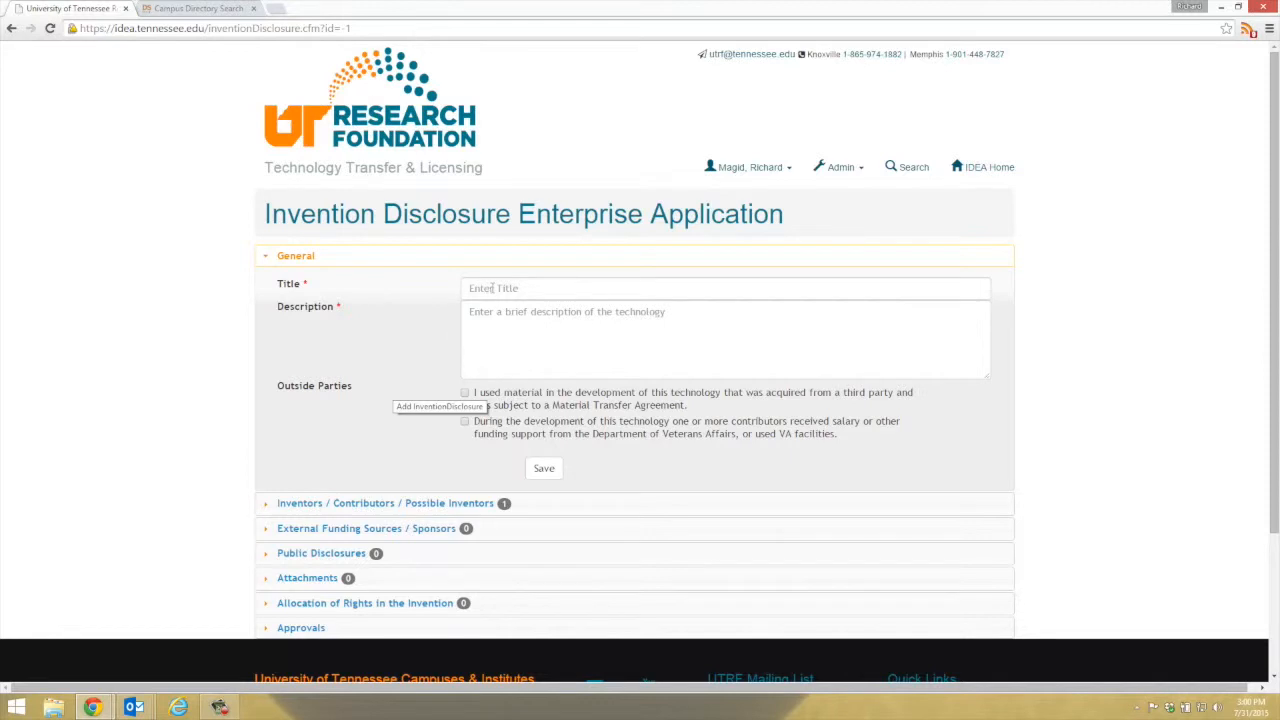
# Save title 'Test title on July 31' and description 'The best invention ever', then expand Inventors.
pyautogui.click(497, 288)
pyautogui.write('Test titl')
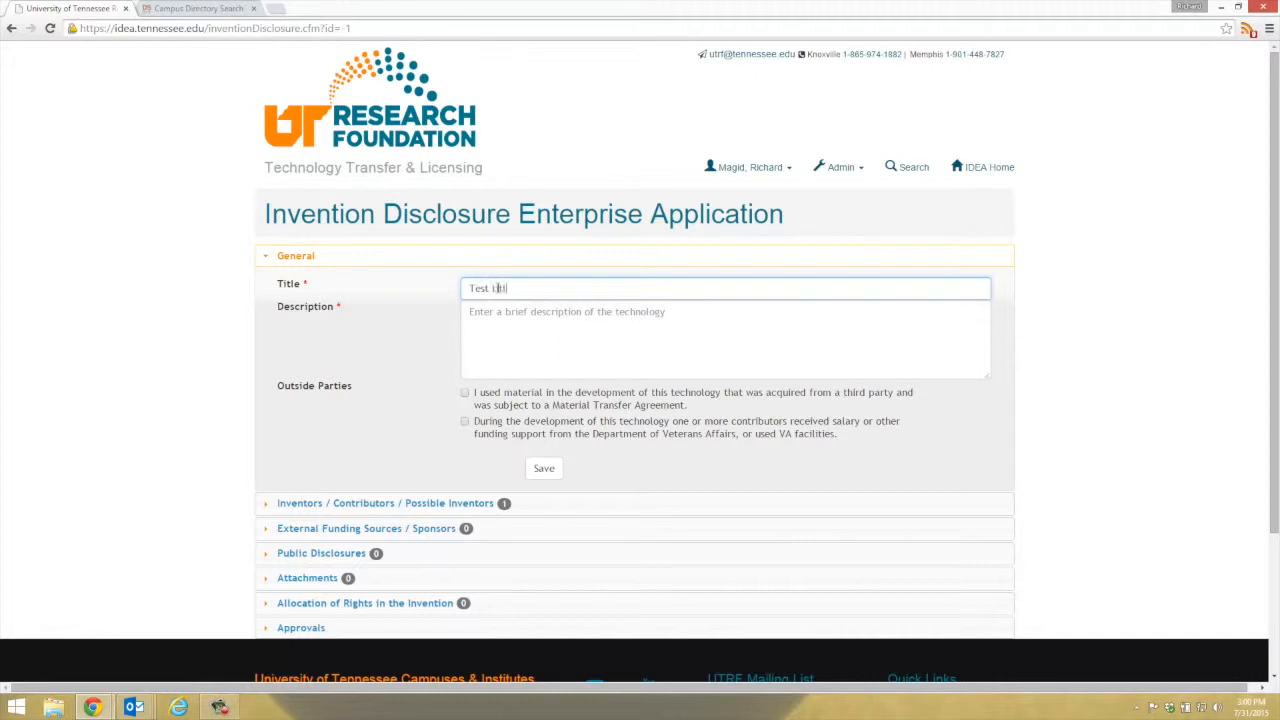
pyautogui.write('e on July 31')
pyautogui.press('Tab')
pyautogui.write('The best ')
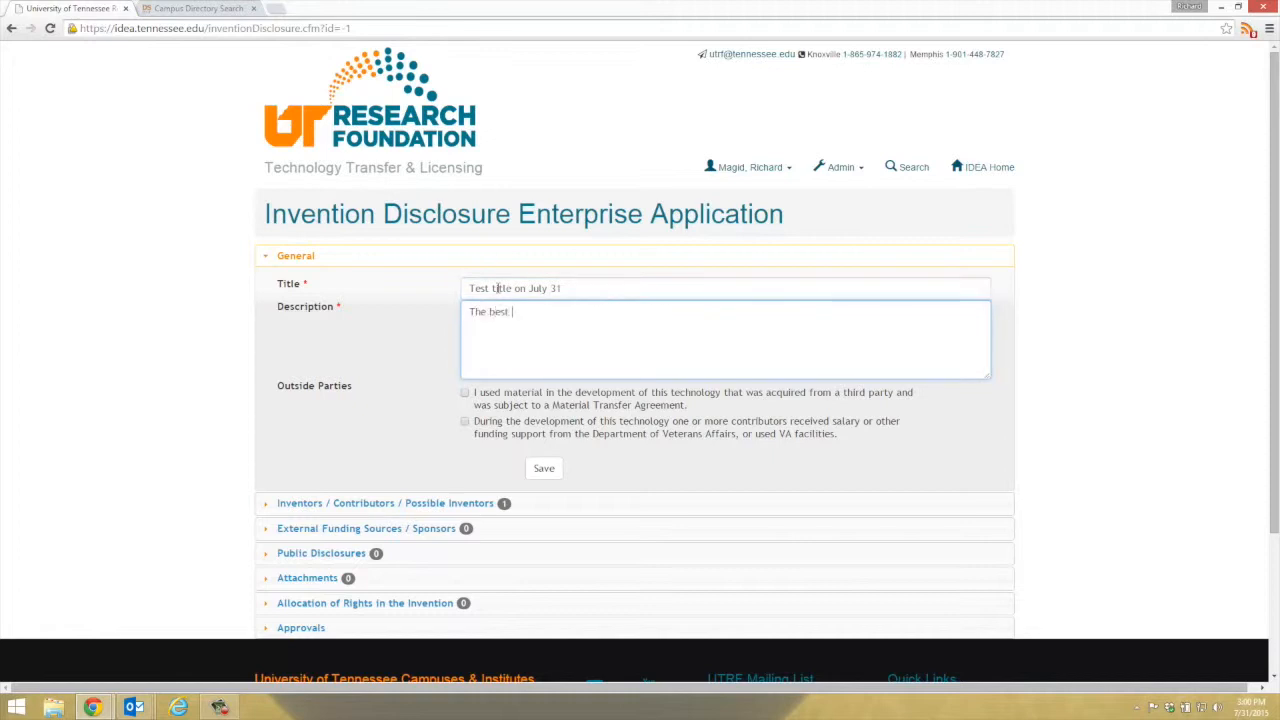
pyautogui.write('invention ever!')
pyautogui.click(551, 472)
pyautogui.click(721, 114)
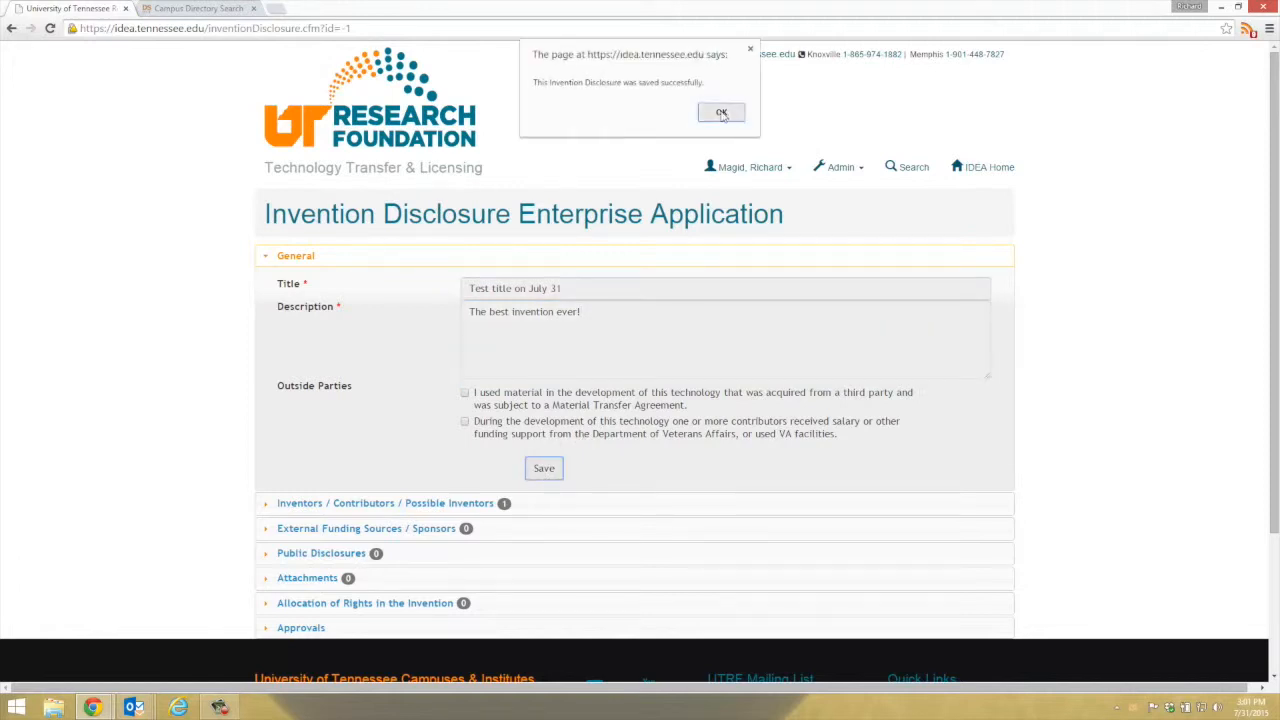
pyautogui.click(498, 505)
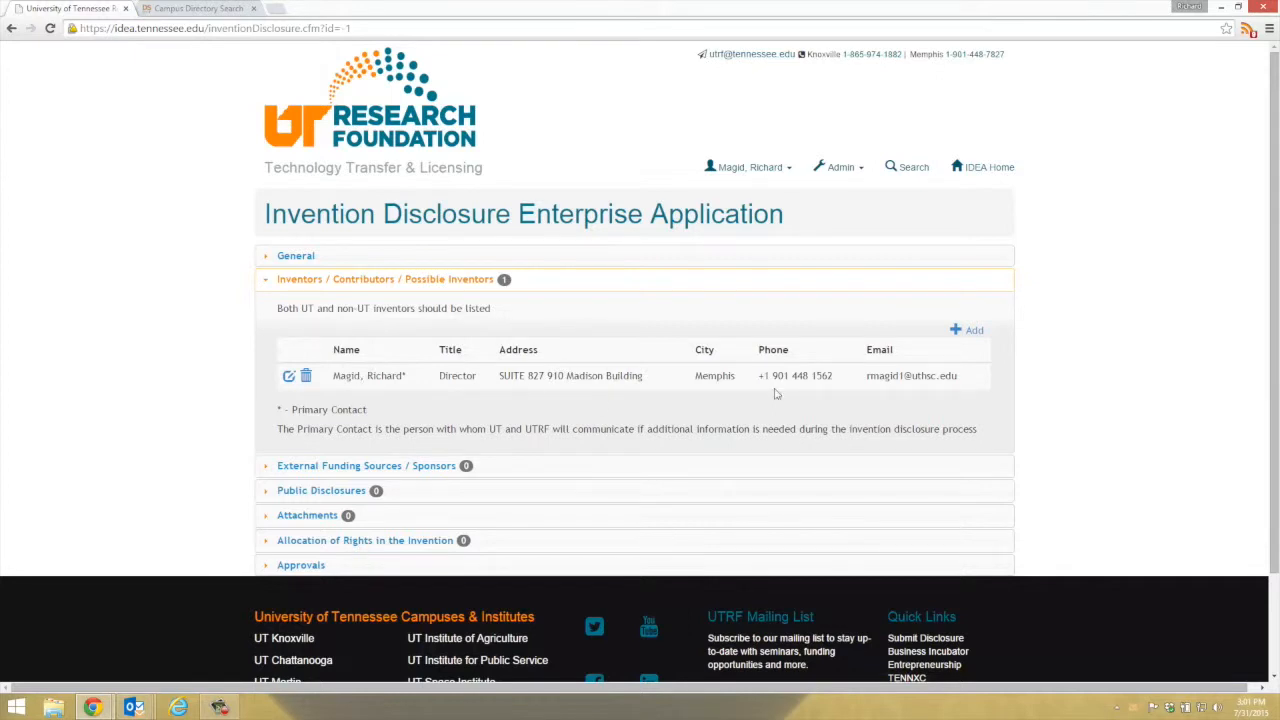
# Add a new inventor entry and open Campus Directory Search for the Net ID lookup.
pyautogui.click(973, 331)
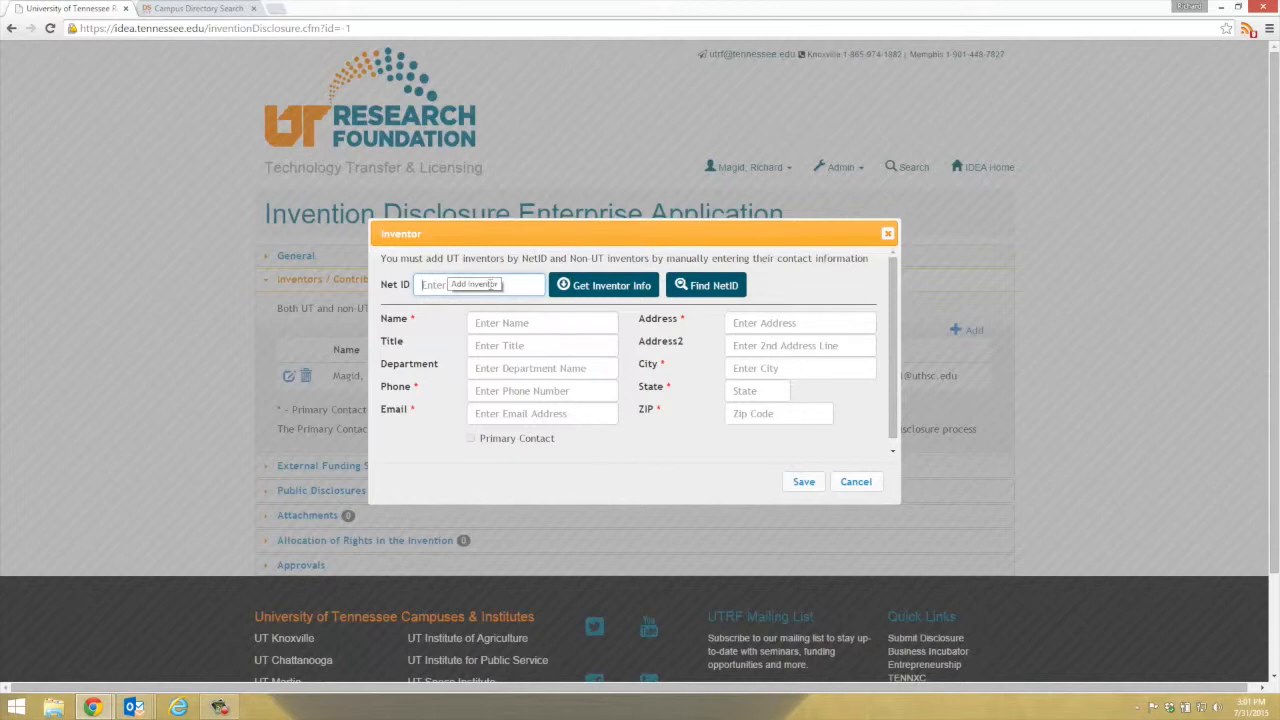
pyautogui.click(706, 291)
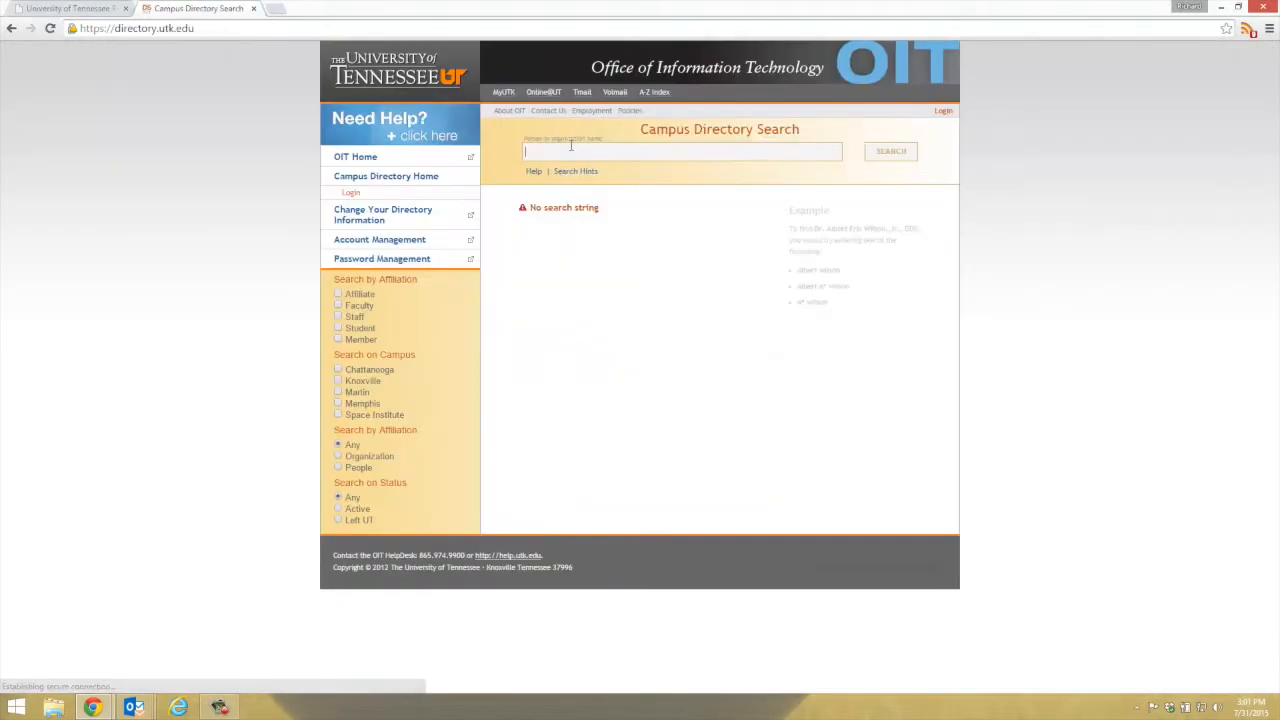
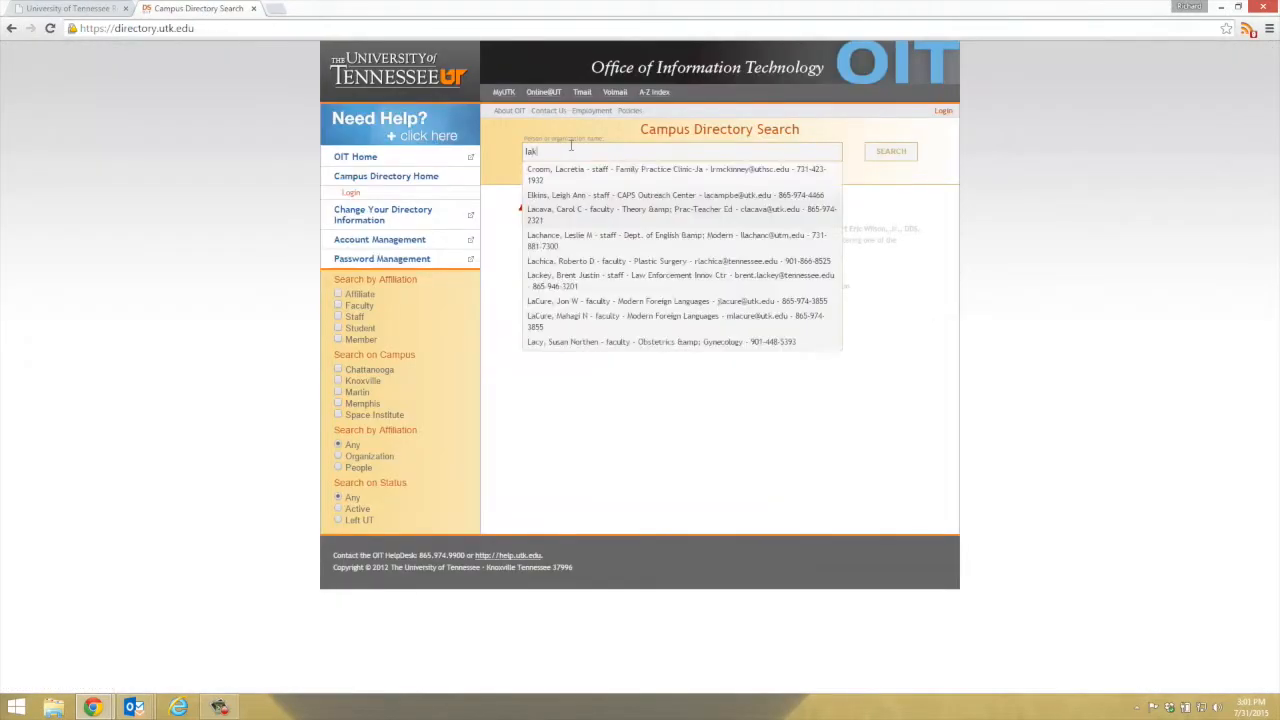
# Search the campus directory for the co-inventor's name, note the NetID, and return to IDEA.
pyautogui.press('Return')
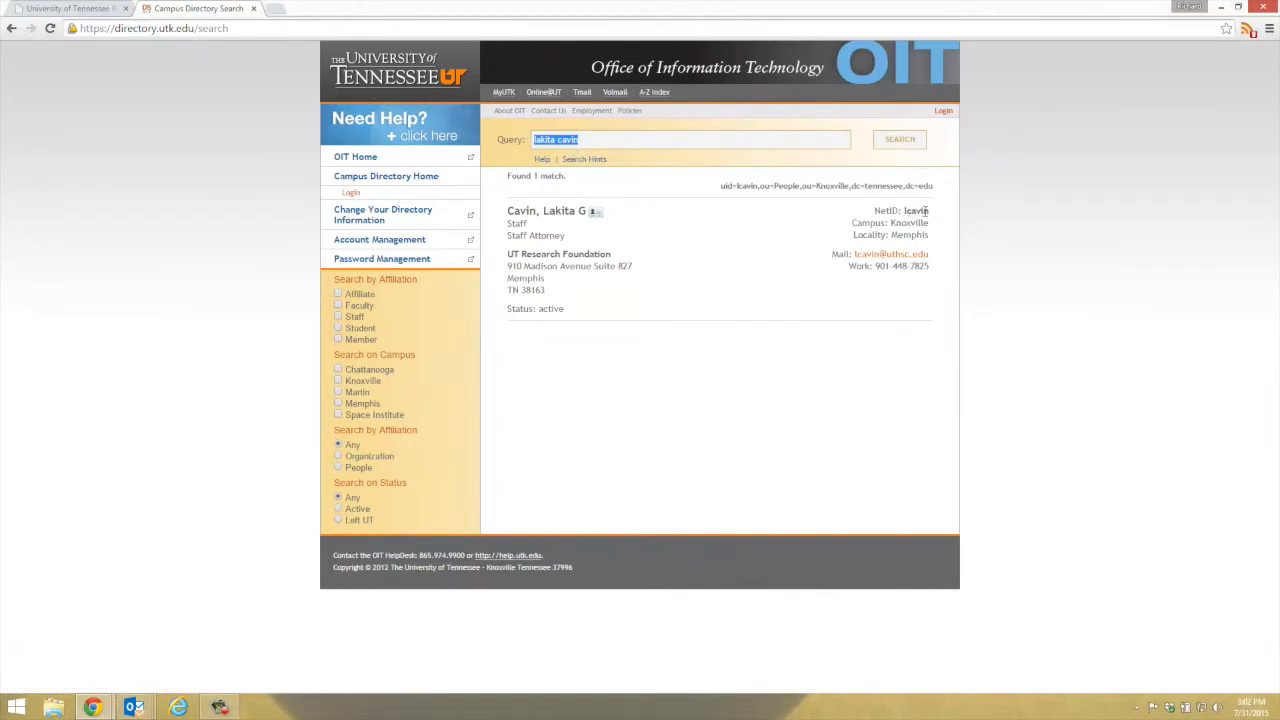
pyautogui.click(95, 10)
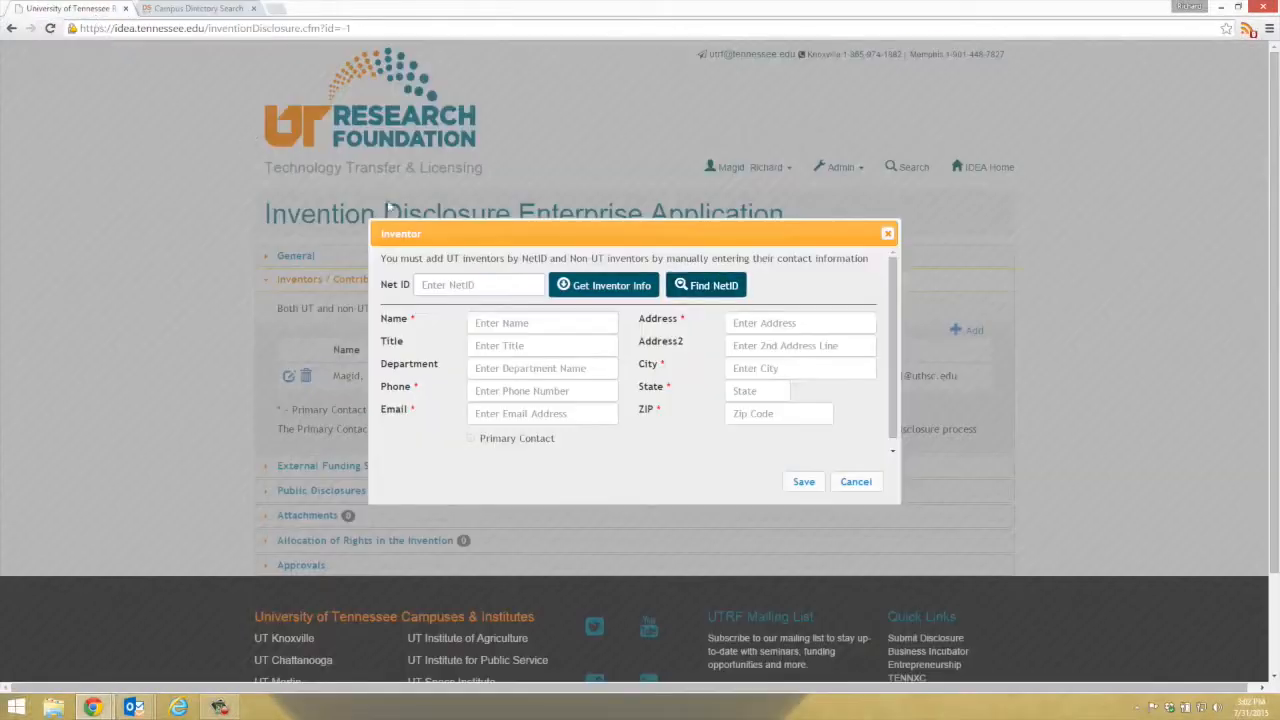
# Add the co-inventor by their Net ID and expand External Funding Sources / Sponsors.
pyautogui.click(448, 285)
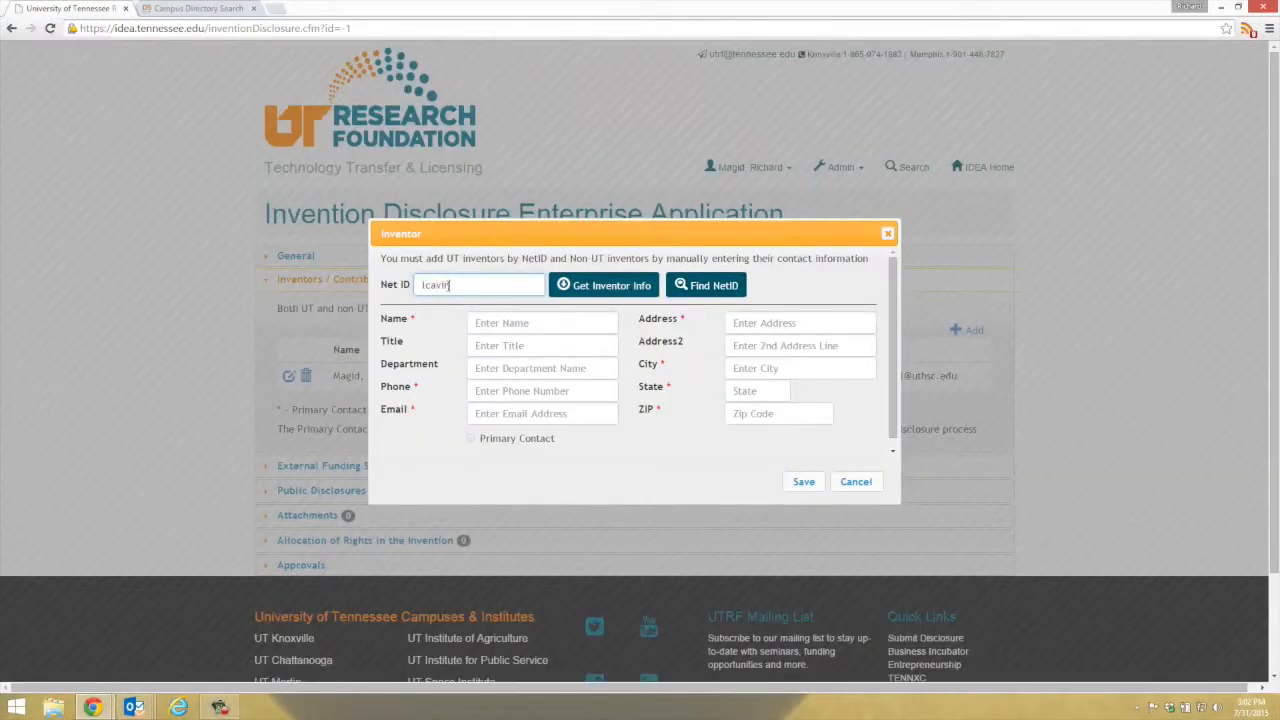
pyautogui.press('Return')
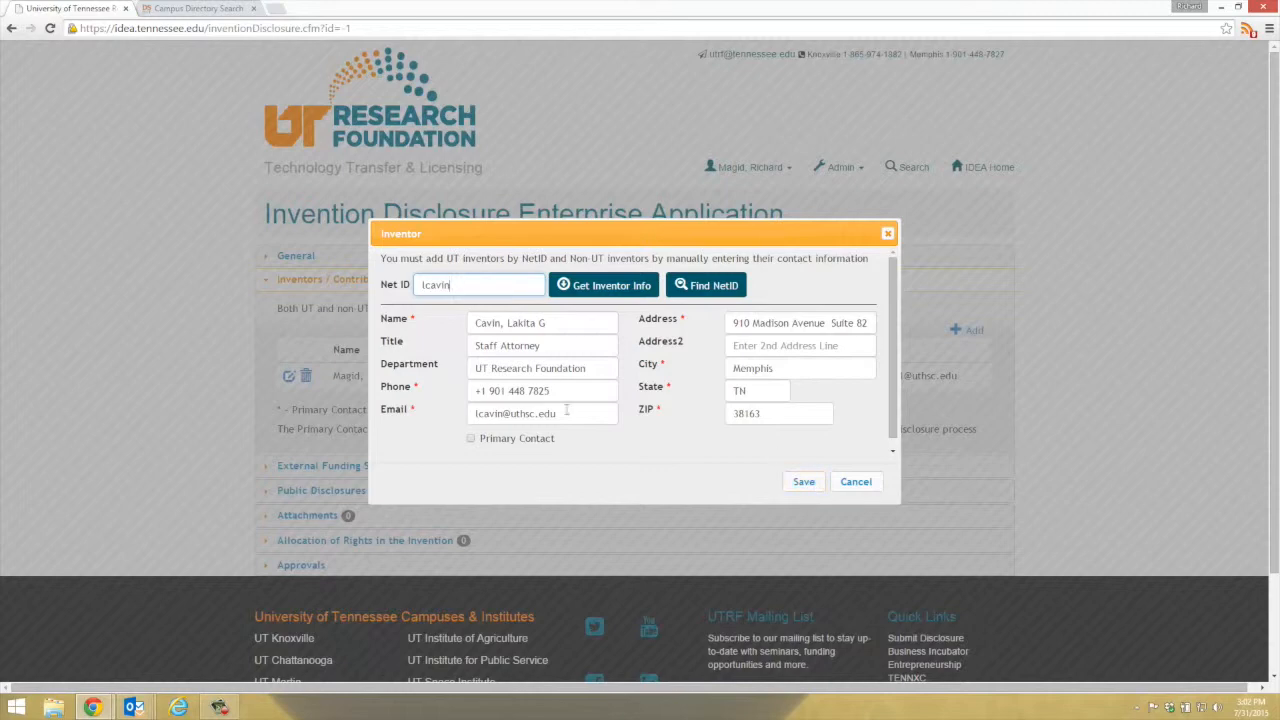
pyautogui.click(803, 483)
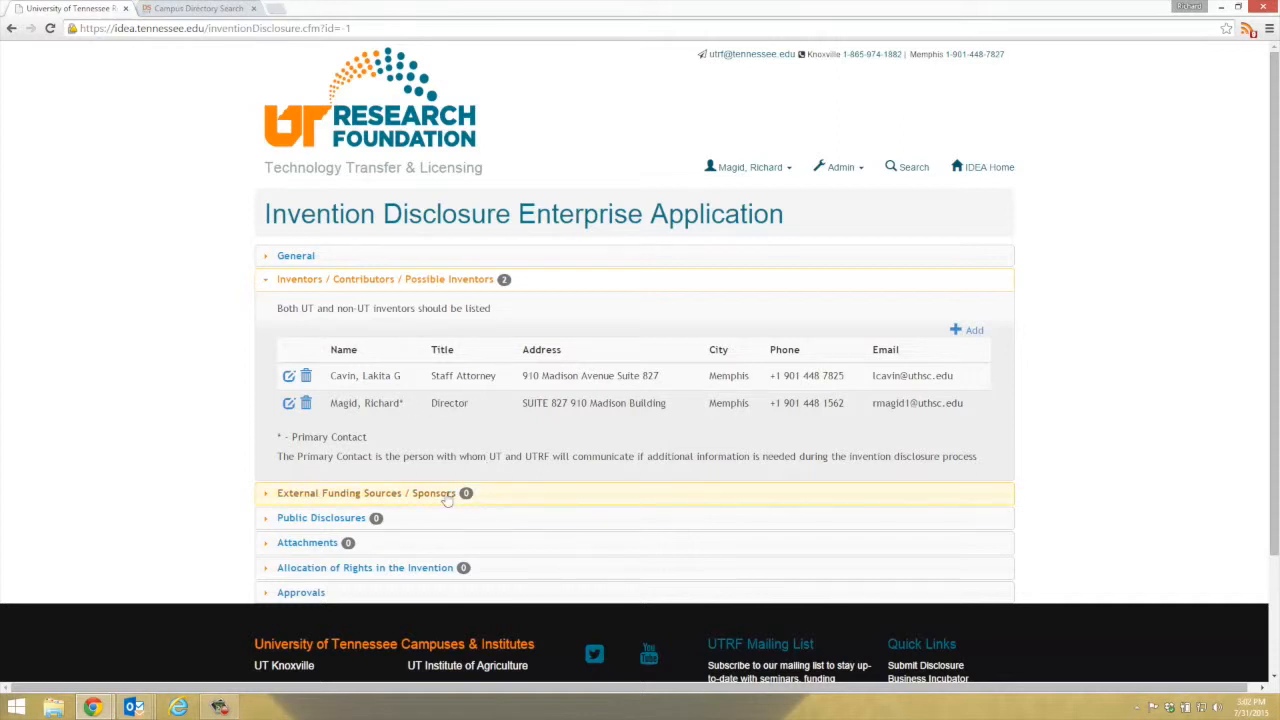
pyautogui.click(617, 490)
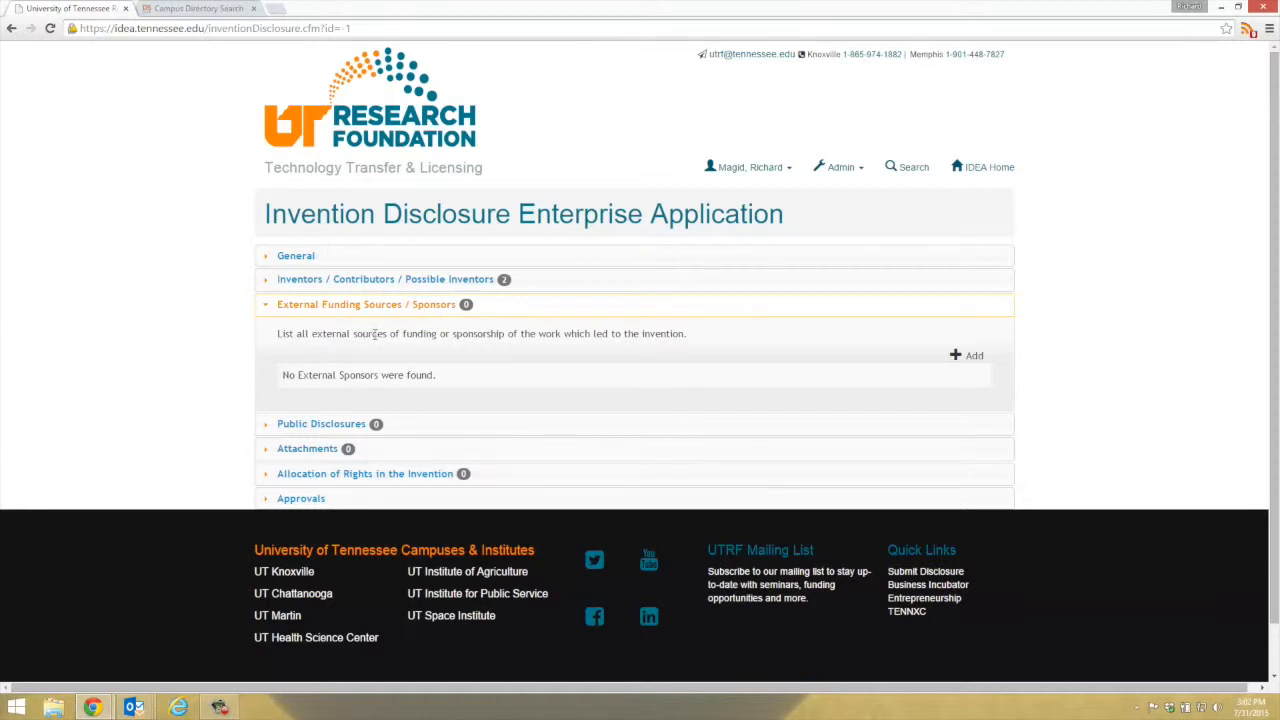
# Cancel a draft sponsor entry (Federal funding type), leaving sponsors at 0, and expand Public Disclosures.
pyautogui.click(966, 356)
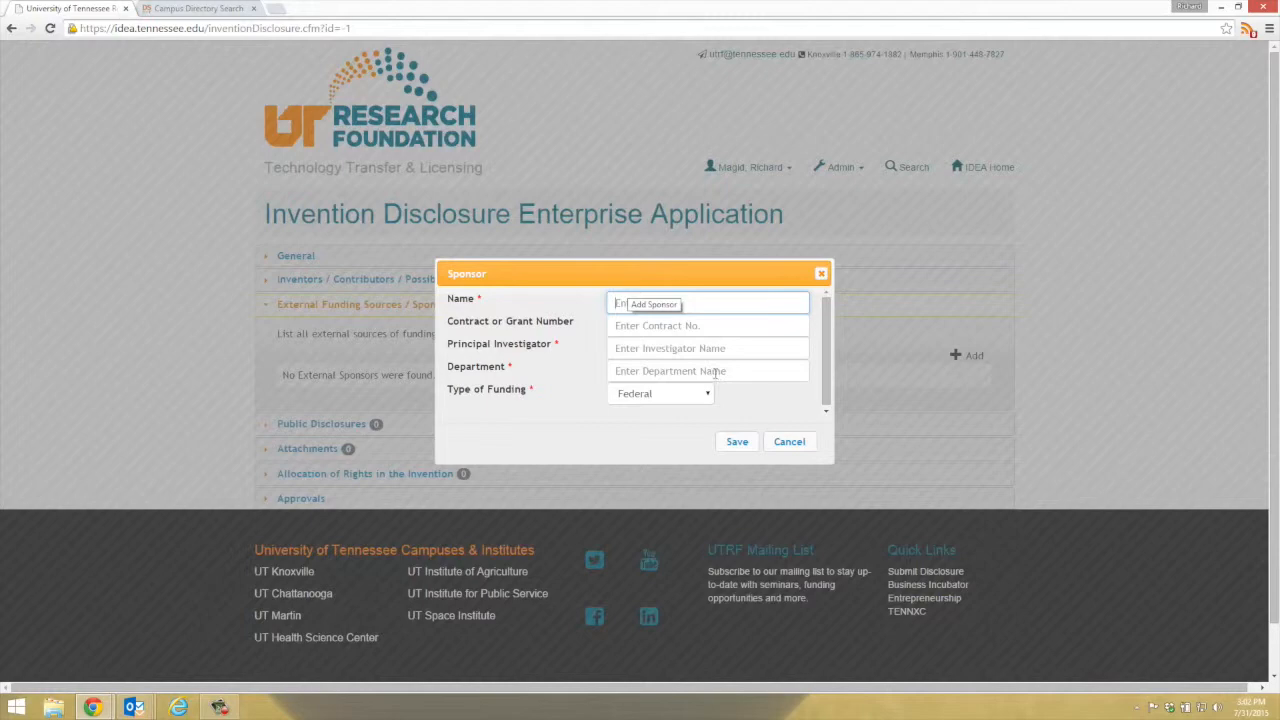
pyautogui.click(630, 398)
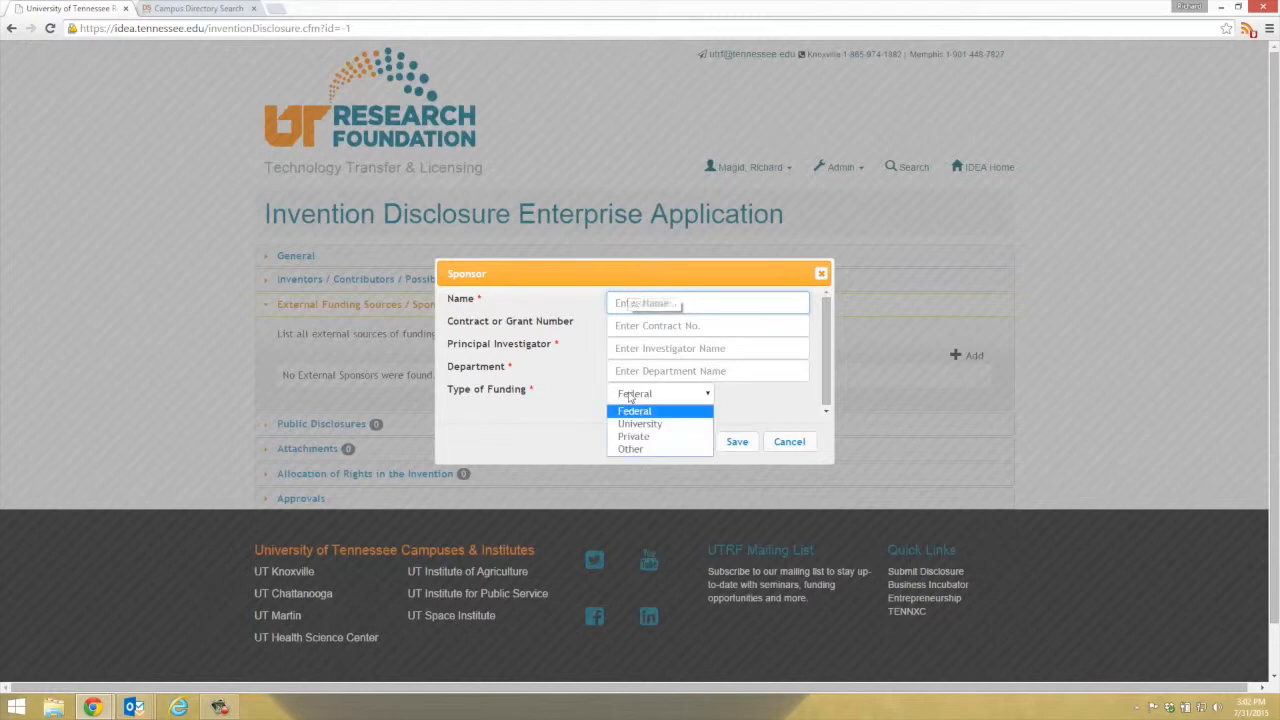
pyautogui.click(642, 398)
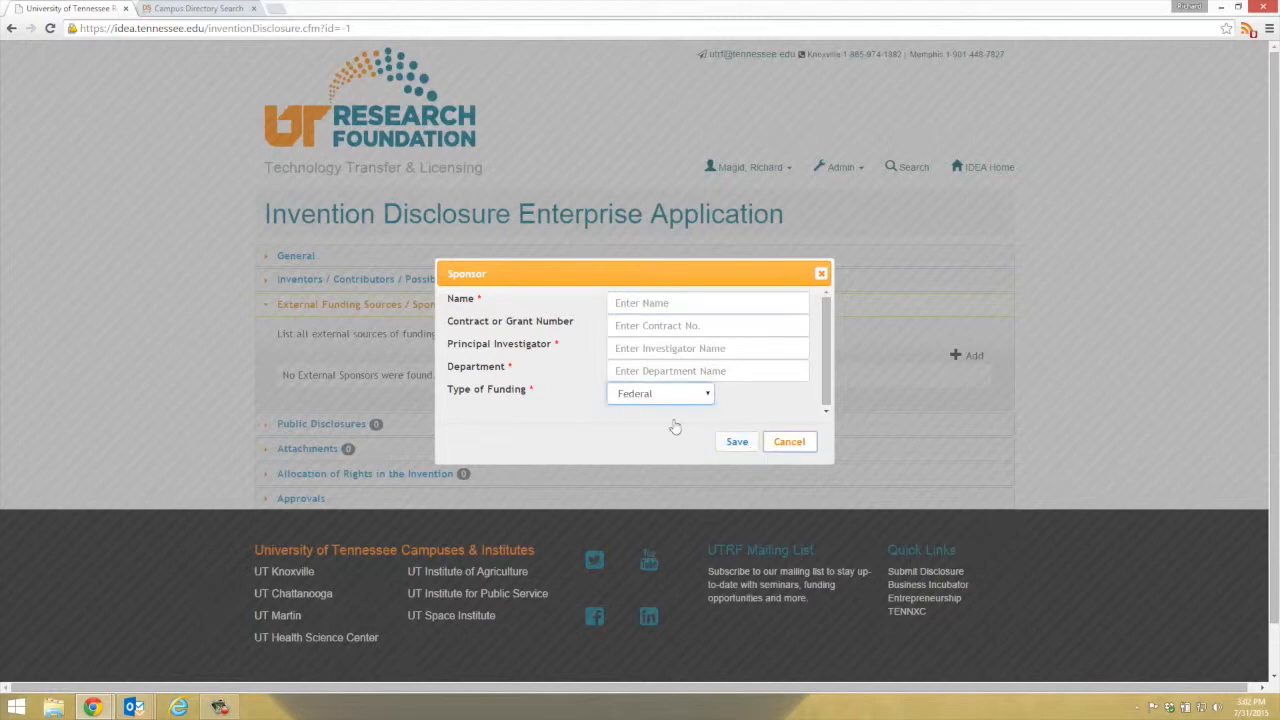
pyautogui.click(787, 443)
pyautogui.click(353, 428)
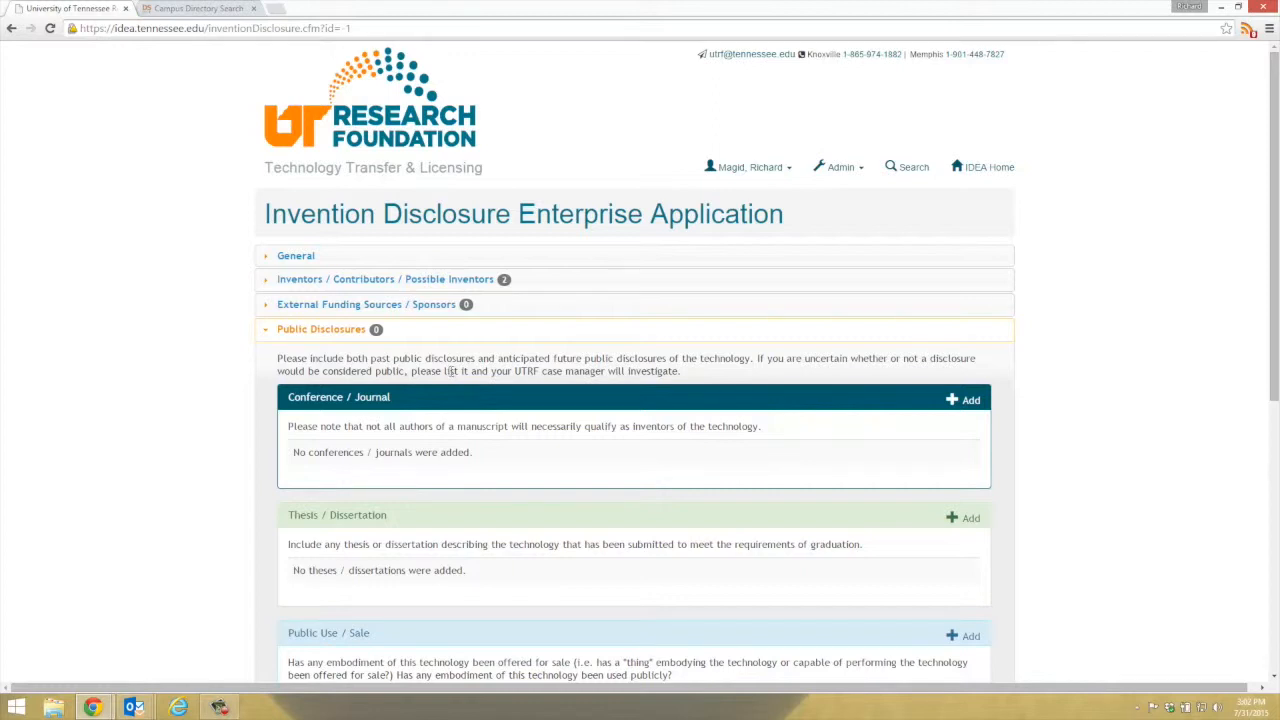
# Cancel a Conference / Journal entry, leaving public disclosures at 0, and expand Attachments.
pyautogui.scroll(-3, 450, 371)
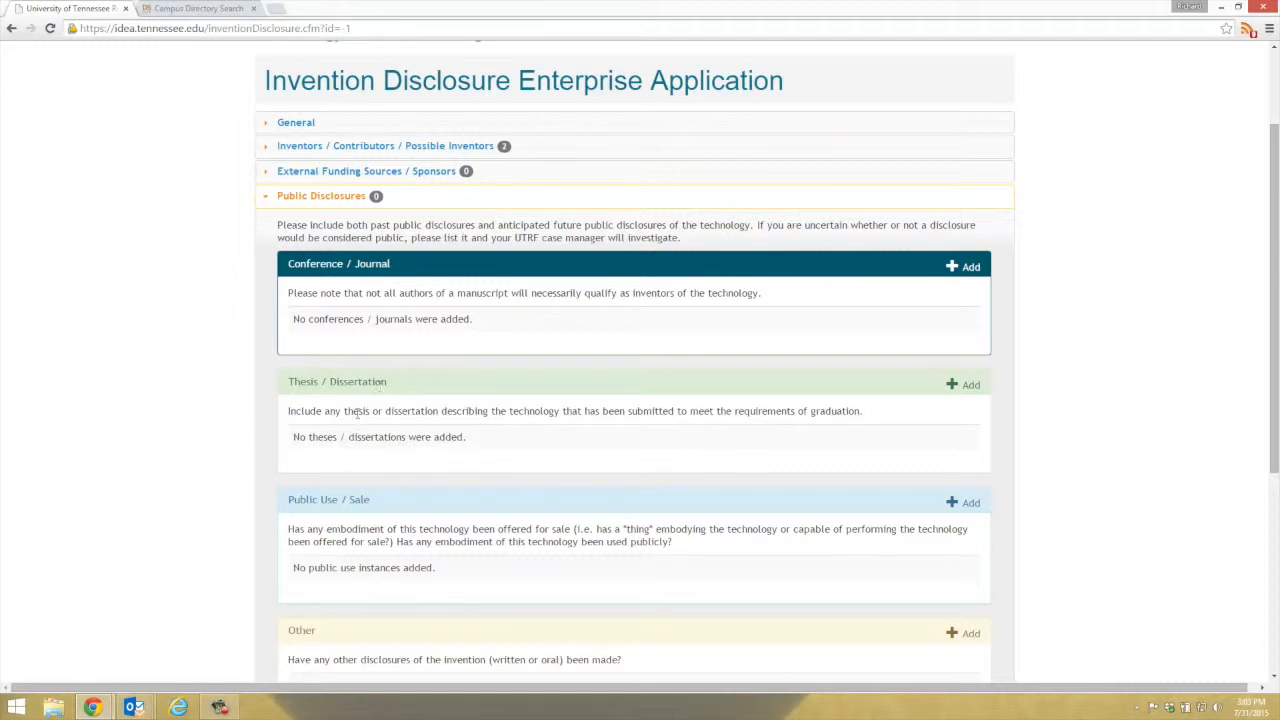
pyautogui.scroll(-1, 357, 420)
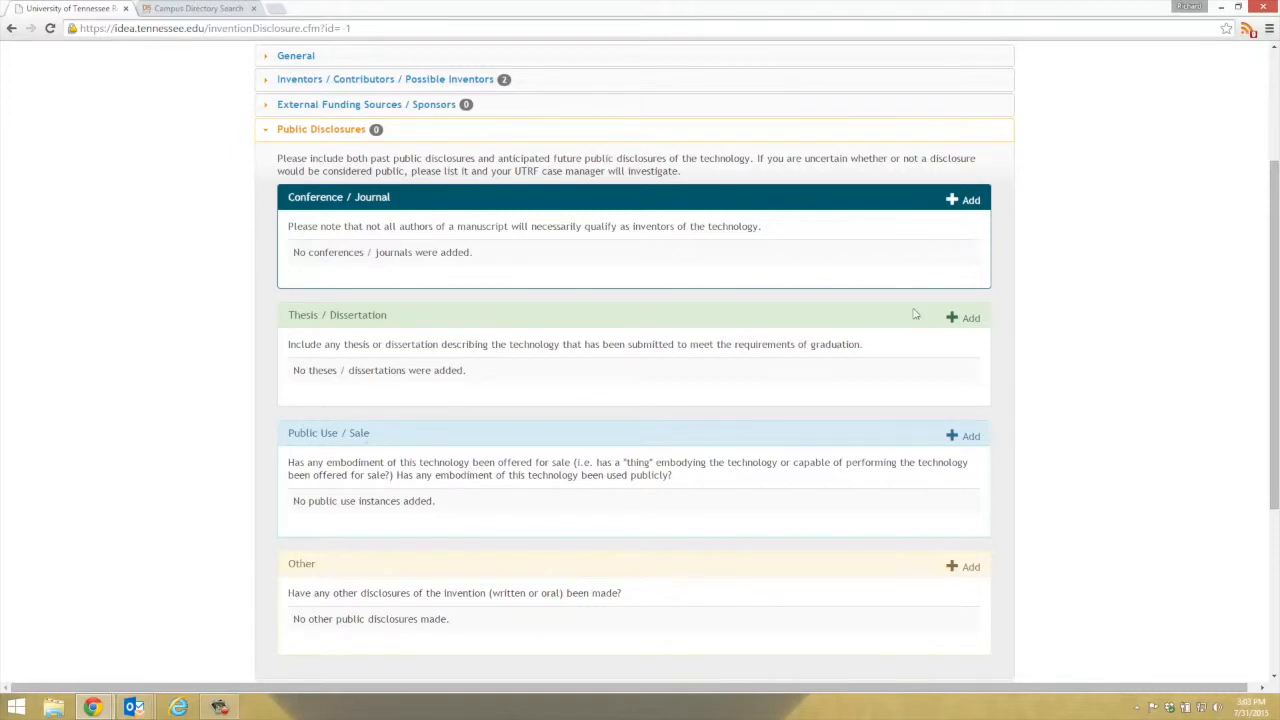
pyautogui.click(966, 200)
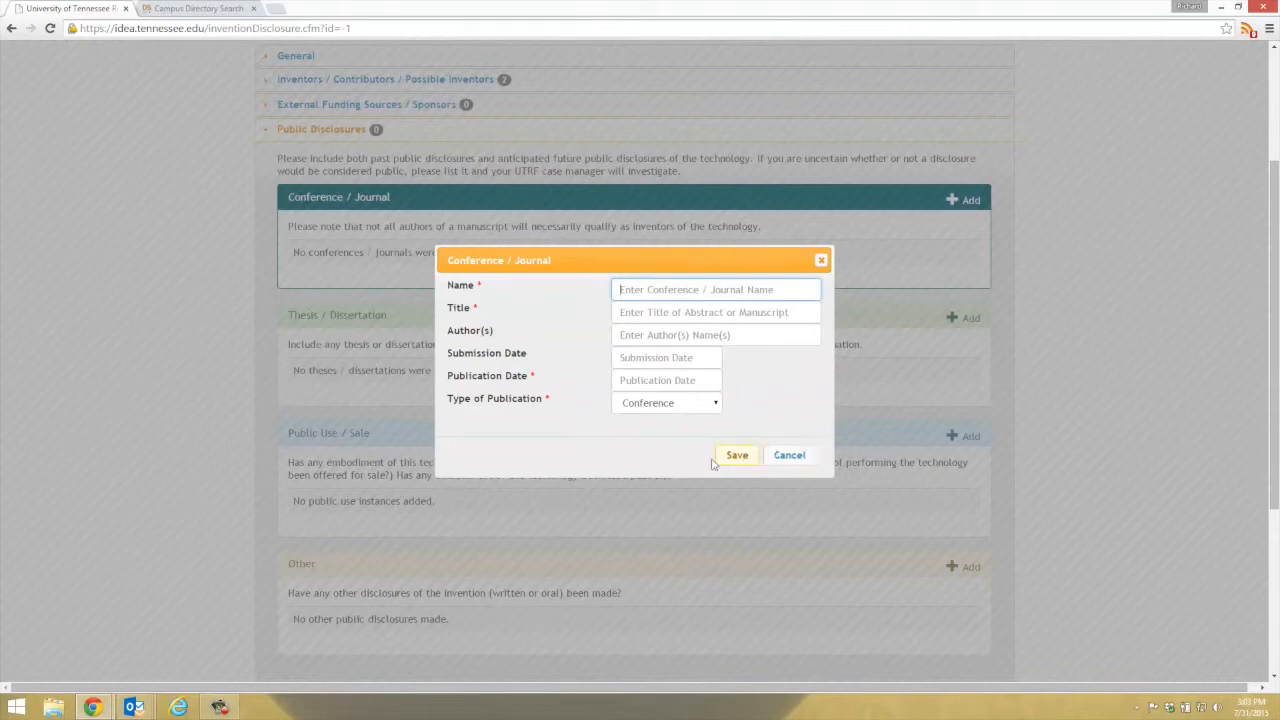
pyautogui.click(789, 455)
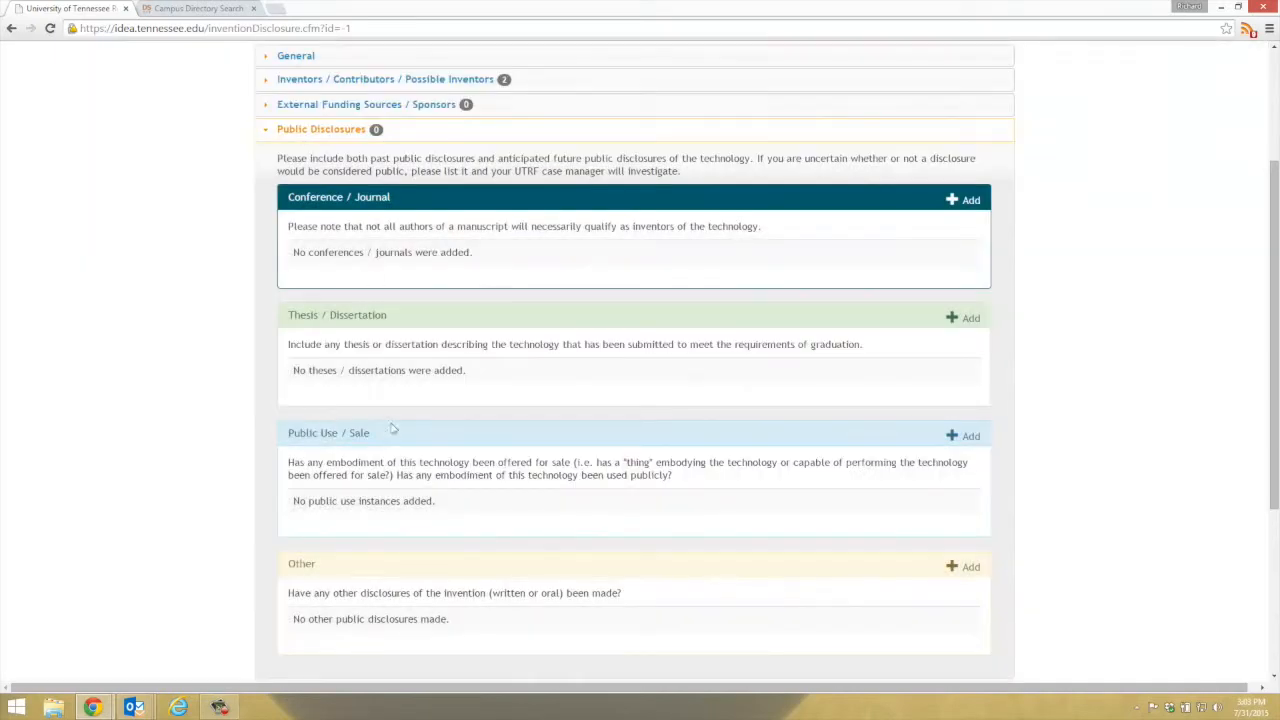
pyautogui.scroll(-5, 394, 440)
pyautogui.click(343, 423)
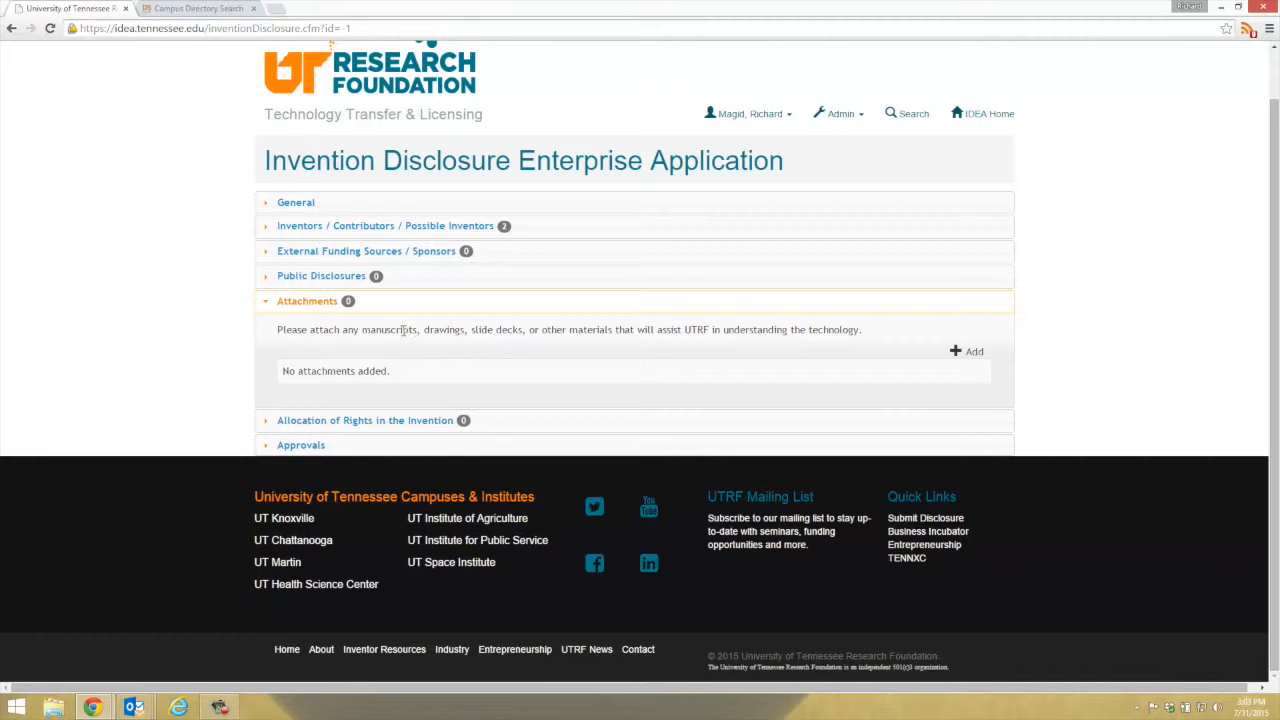
# Cancel an attachment entry, leaving none, and expand Allocation of Rights in the Invention.
pyautogui.click(968, 352)
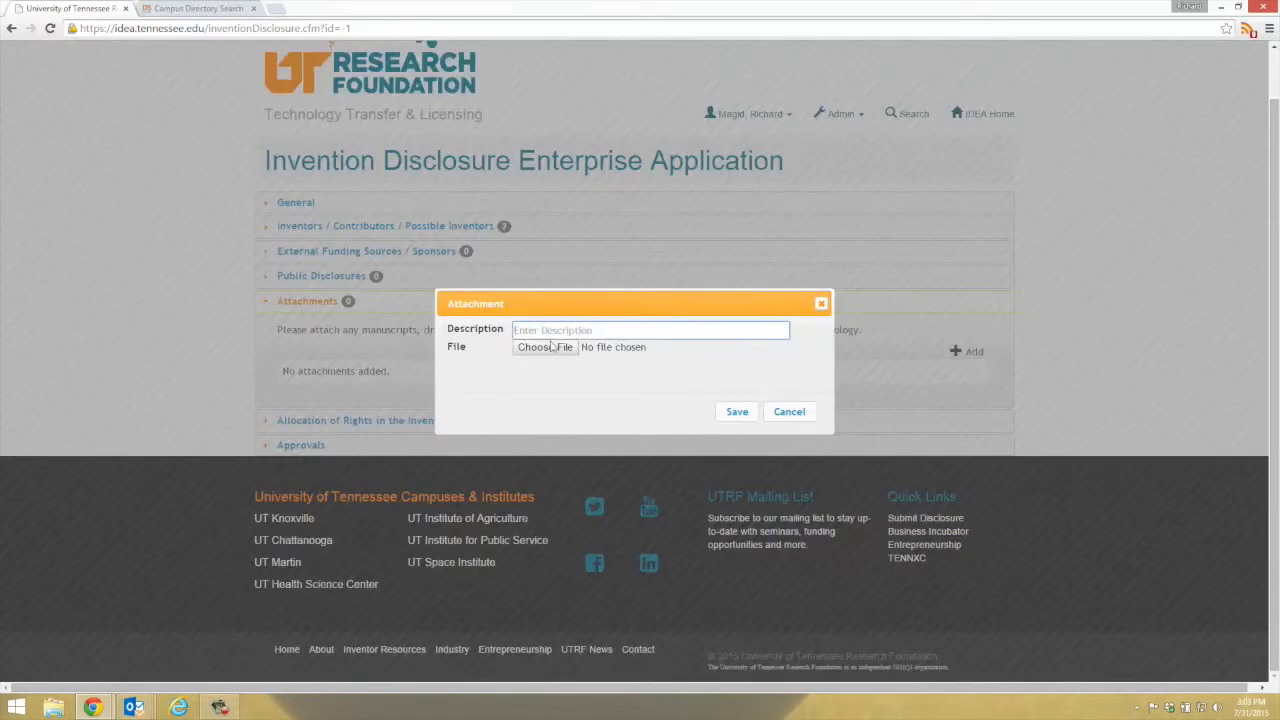
pyautogui.click(789, 412)
pyautogui.click(413, 428)
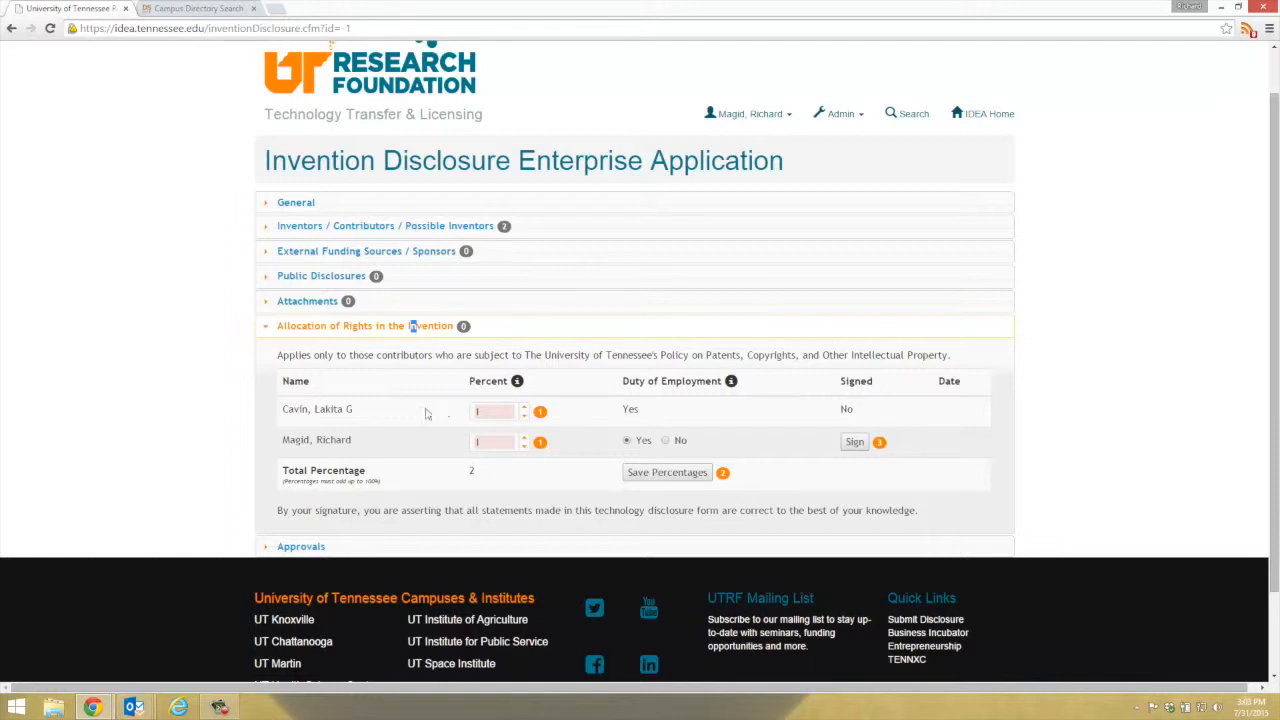
# Set both contributors to 50 percent, totalling 100, and save the percentages.
pyautogui.moveTo(503, 412); pyautogui.dragTo(460, 410)
pyautogui.write('50')
pyautogui.press('Tab')
pyautogui.write('50')
pyautogui.press('Tab')
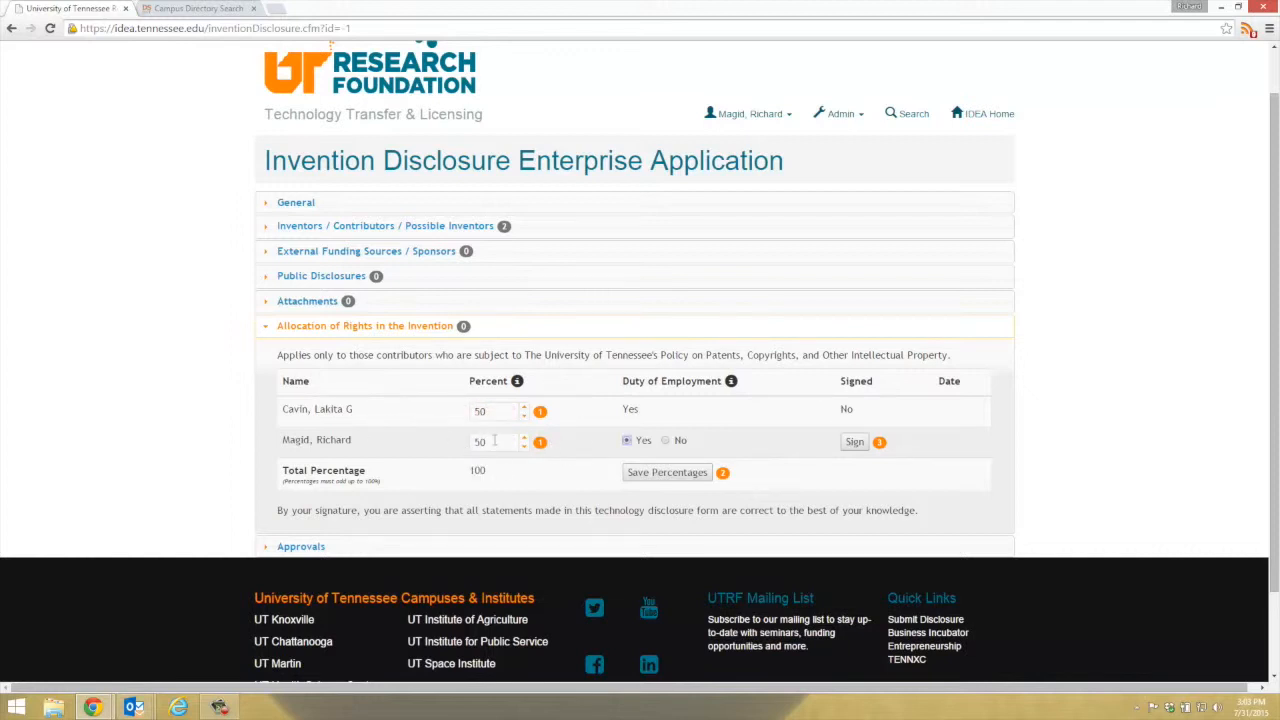
pyautogui.click(666, 474)
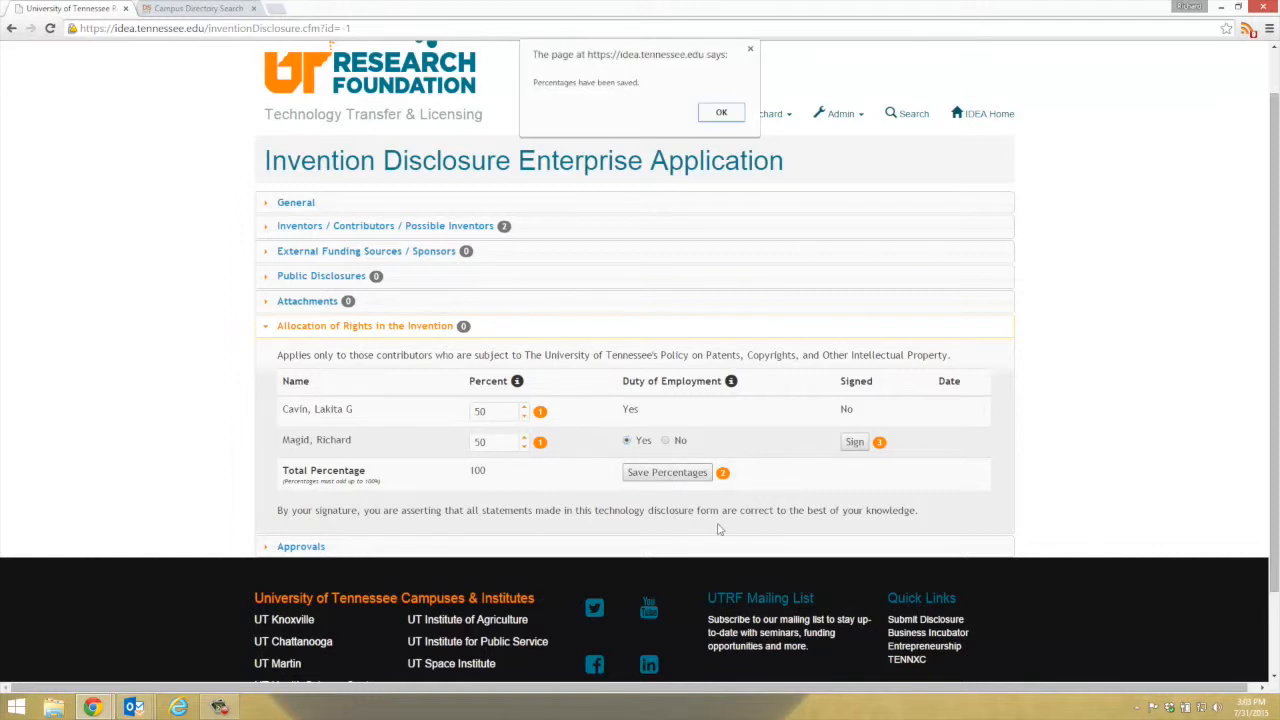
pyautogui.click(721, 113)
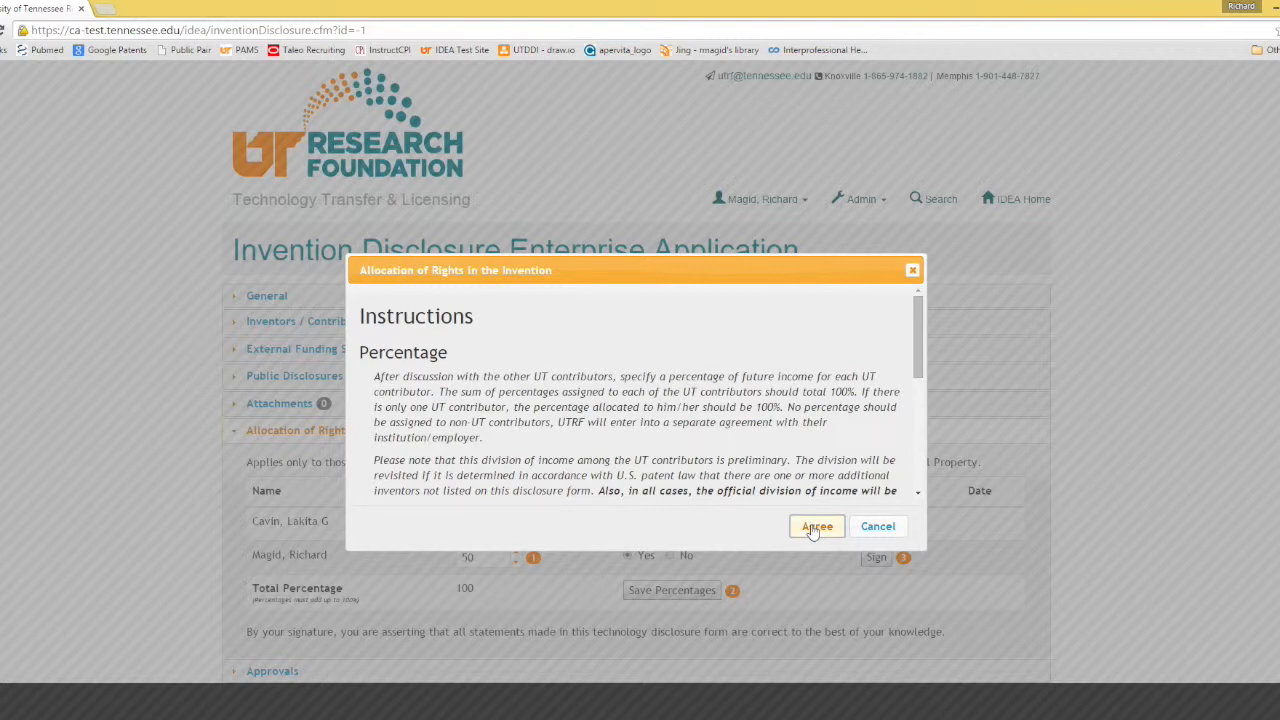
# Agree to sign the rights allocation (dated 08/18/2015) and expand the five-level Approvals chain.
pyautogui.click(815, 528)
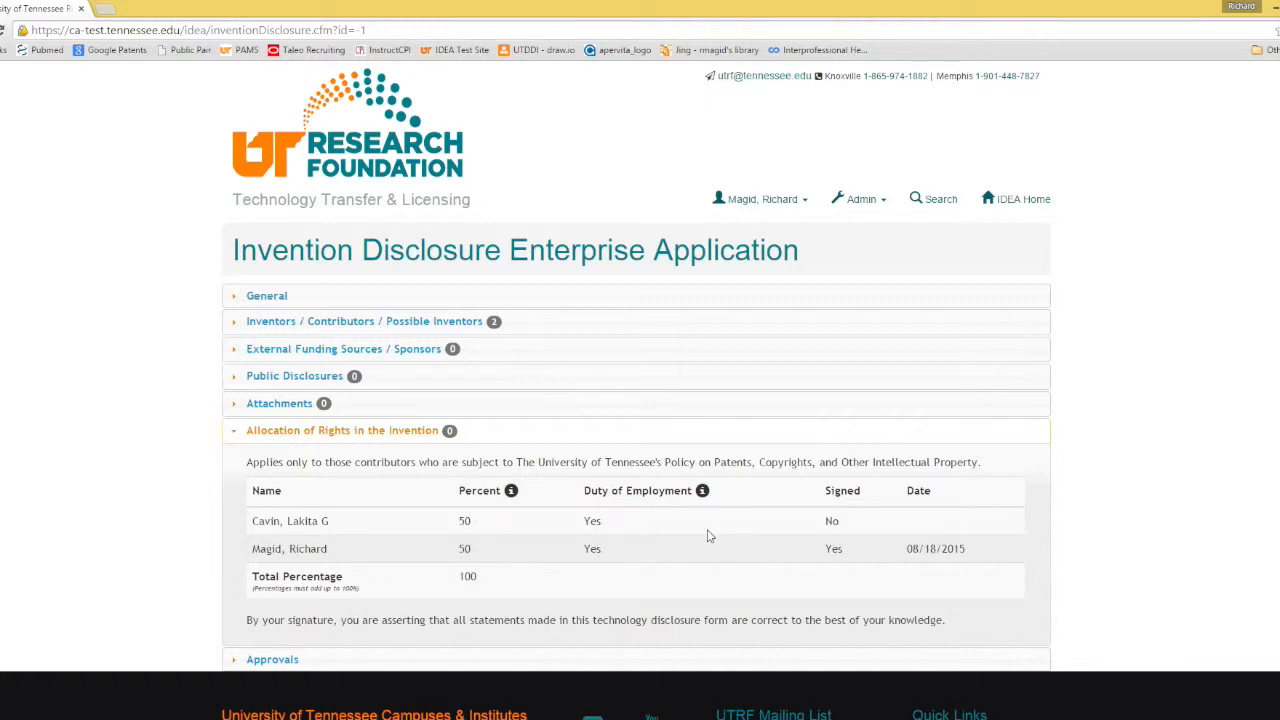
pyautogui.click(276, 665)
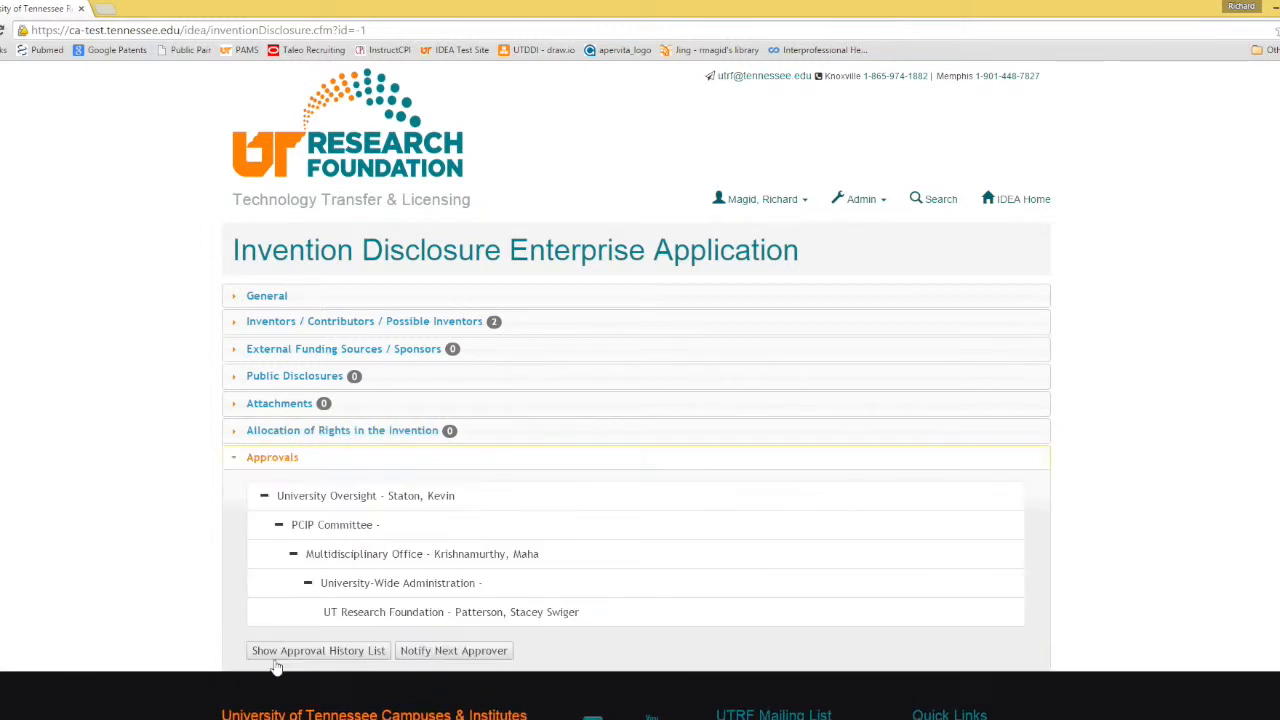